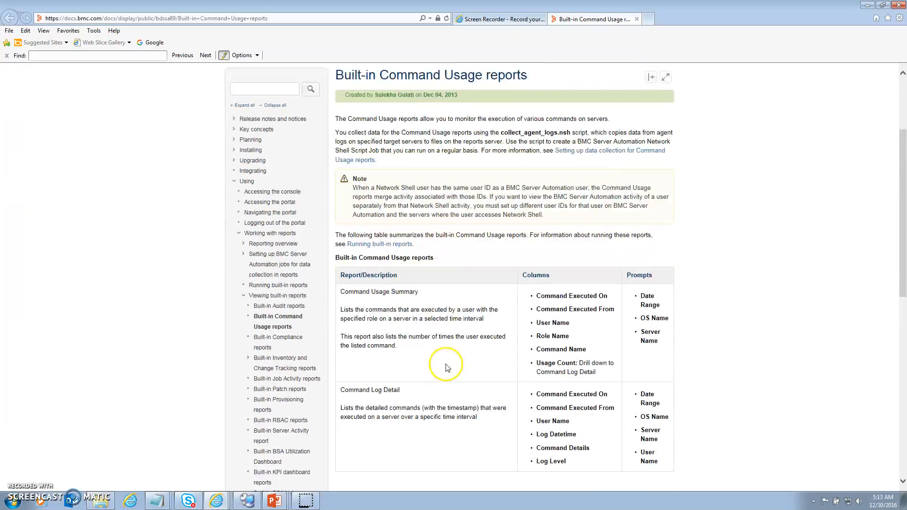
Step: Review the Command Usage Summary and Command Log Detail descriptions and highlight the sentence about data collection with the collect_agent_logs.nsh script
drag(420, 292, 358, 290)
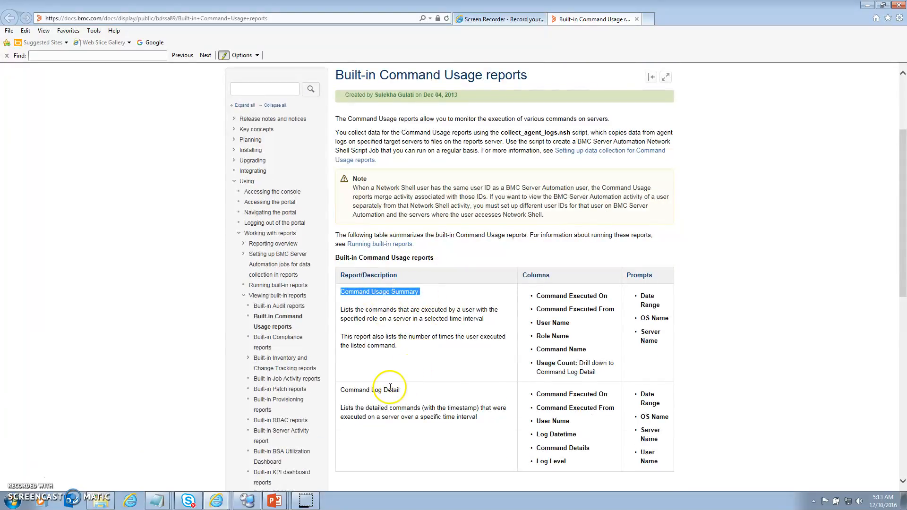
drag(405, 394, 352, 395)
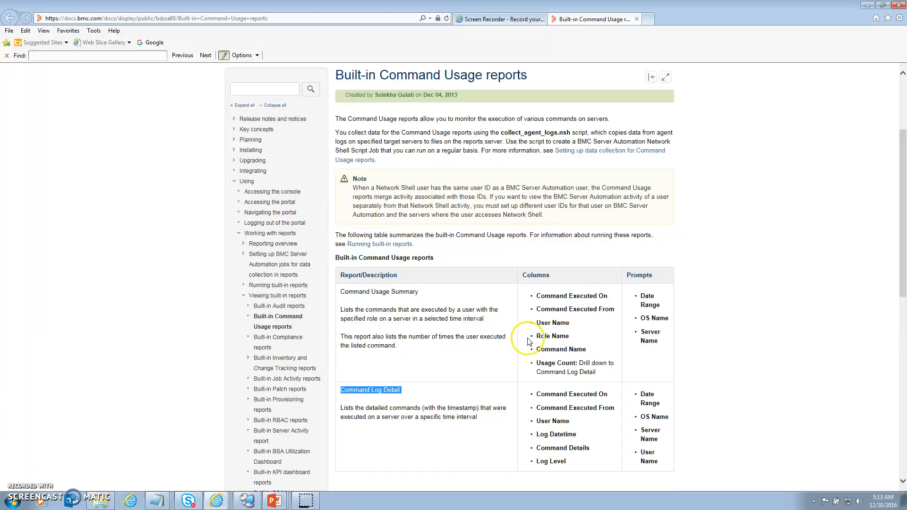
scroll(400, 187, up, 3)
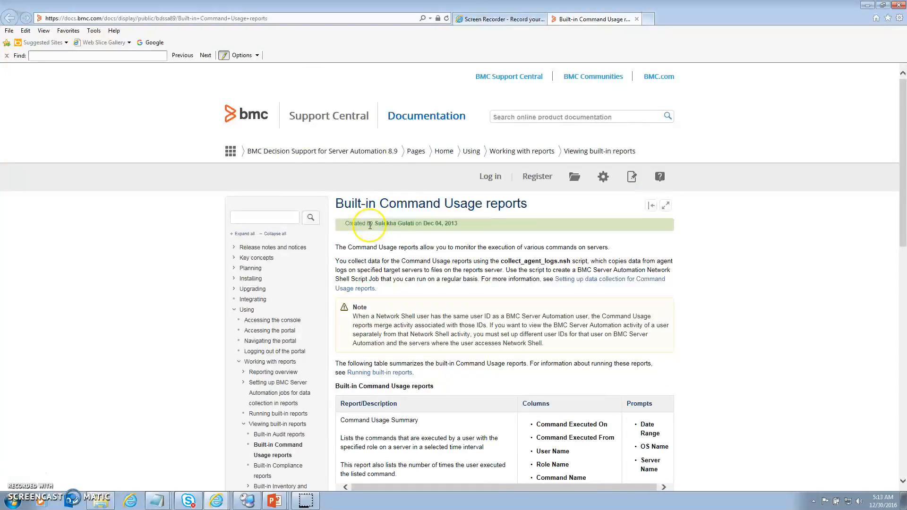
drag(335, 260, 588, 262)
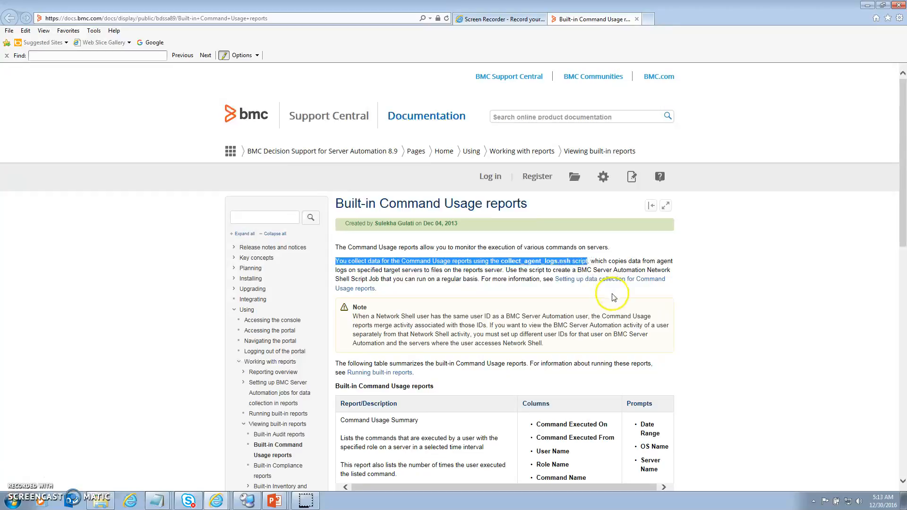
click(609, 292)
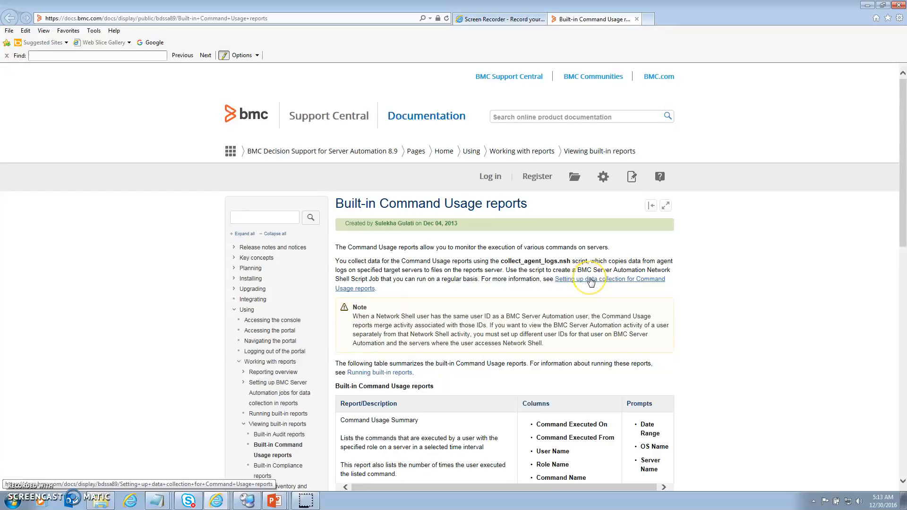
Step: Open the documentation on setting up data collection for Command Usage reports and highlight the collect_agent_logs.nsh script and its installation reference
click(591, 280)
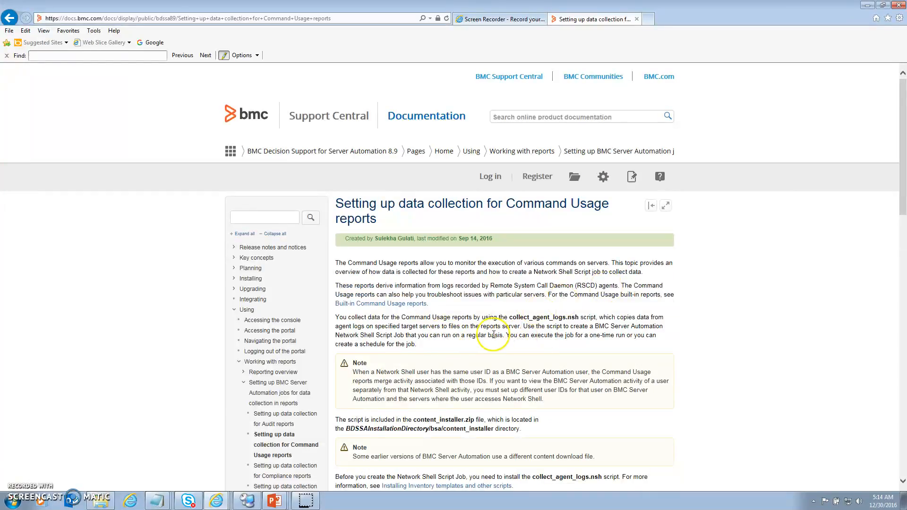
scroll(494, 333, down, 1)
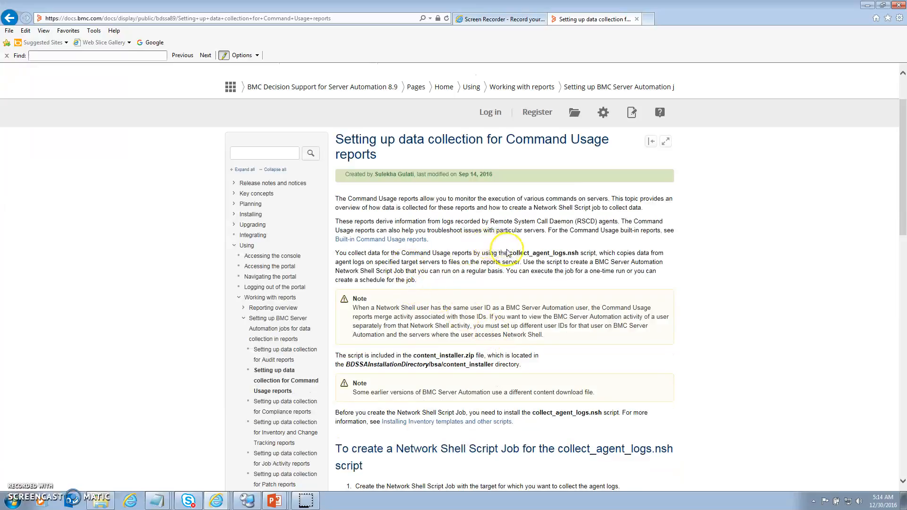
drag(509, 253, 573, 254)
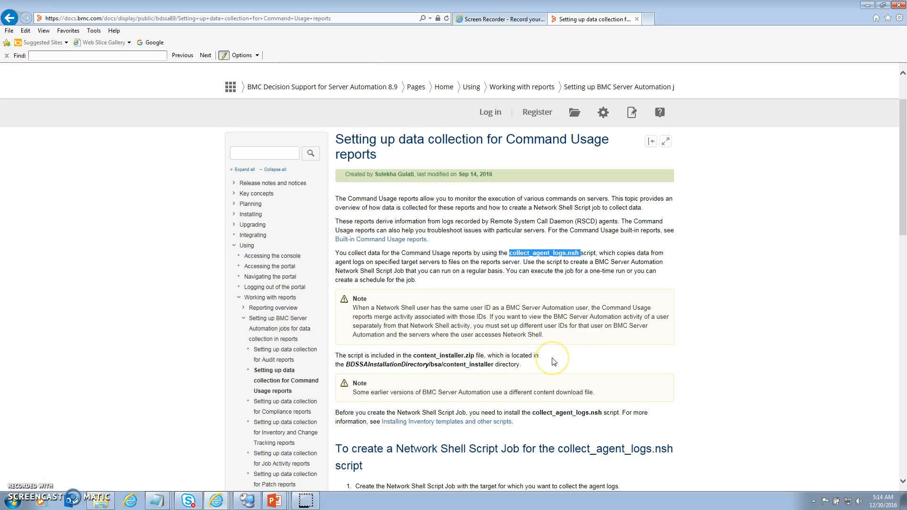
scroll(547, 361, down, 1)
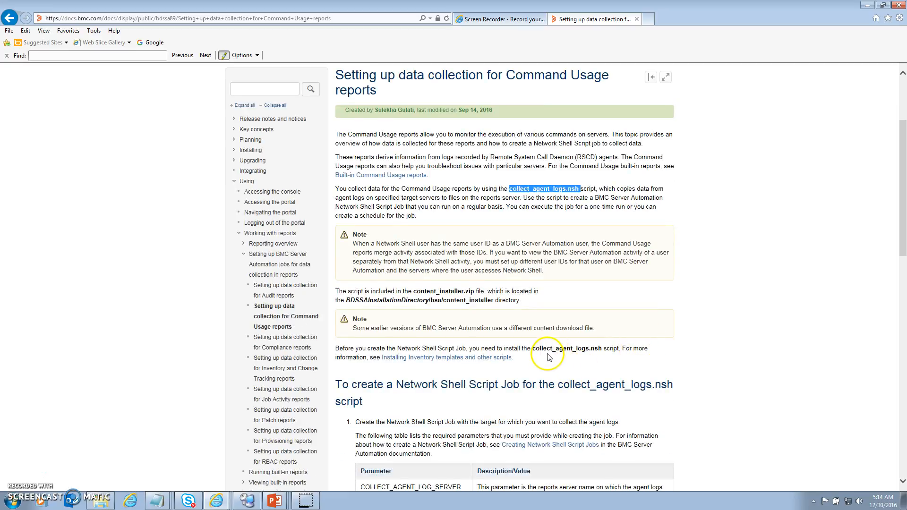
click(508, 358)
drag(508, 358, 396, 362)
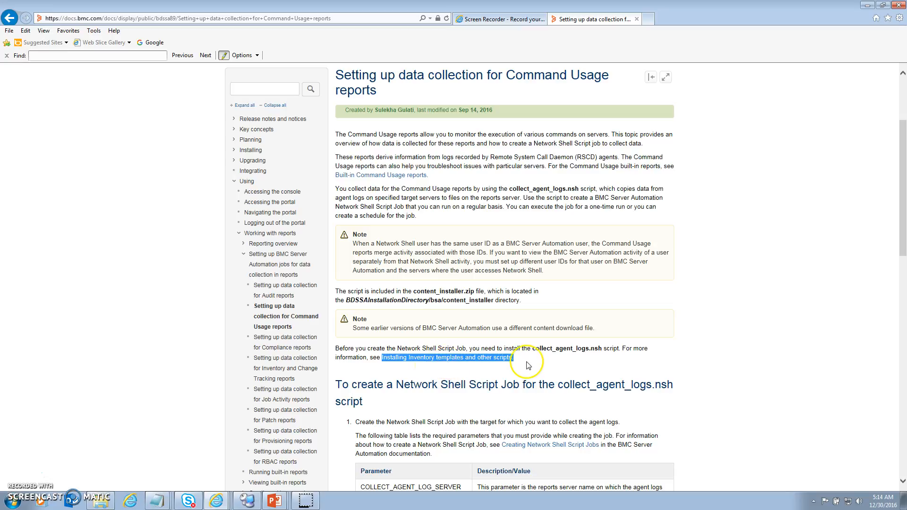
drag(533, 348, 595, 349)
Step: Read the required parameters of the collect_agent_logs.nsh job and highlight the agentlogs.properties file named for the ETL run
scroll(529, 352, down, 5)
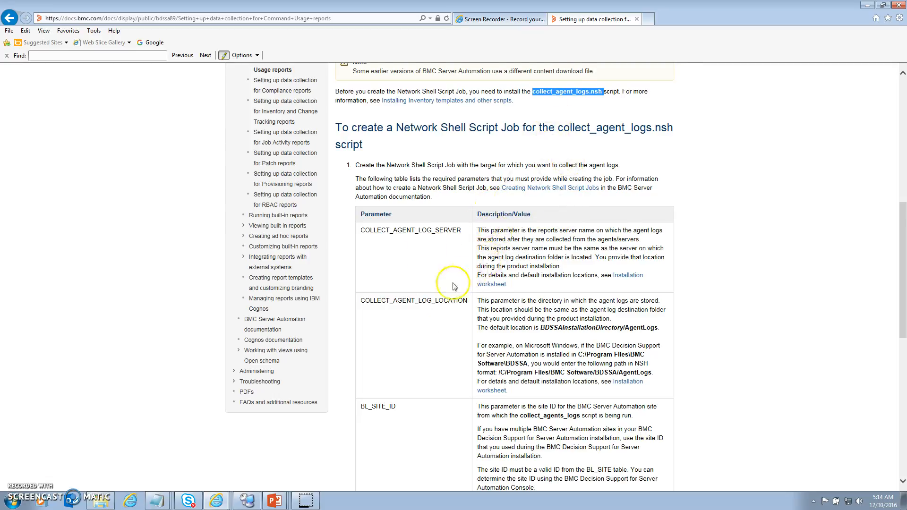
scroll(448, 286, down, 1)
scroll(448, 285, down, 1)
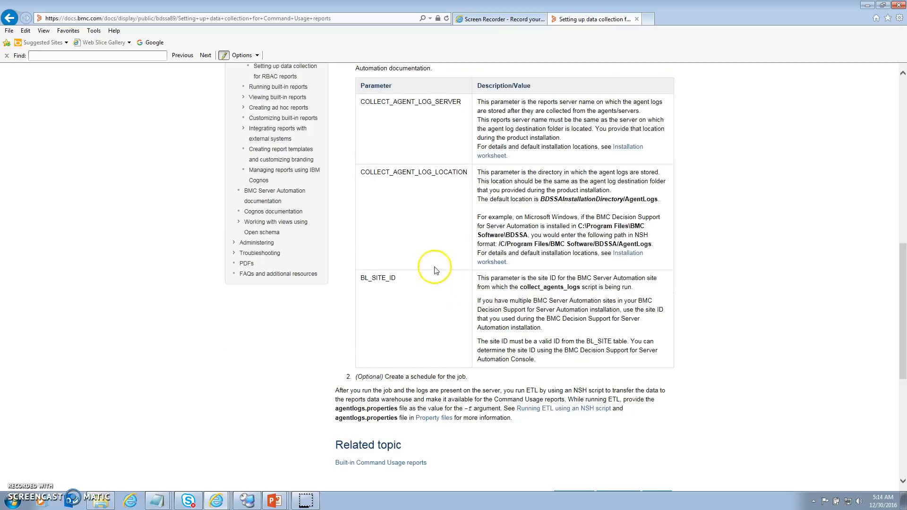
scroll(436, 268, up, 1)
scroll(432, 270, up, 1)
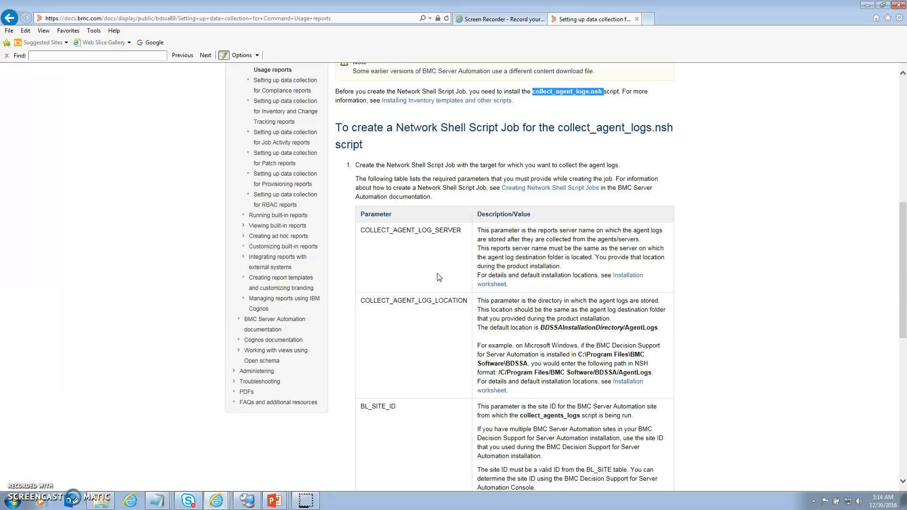
scroll(438, 277, down, 5)
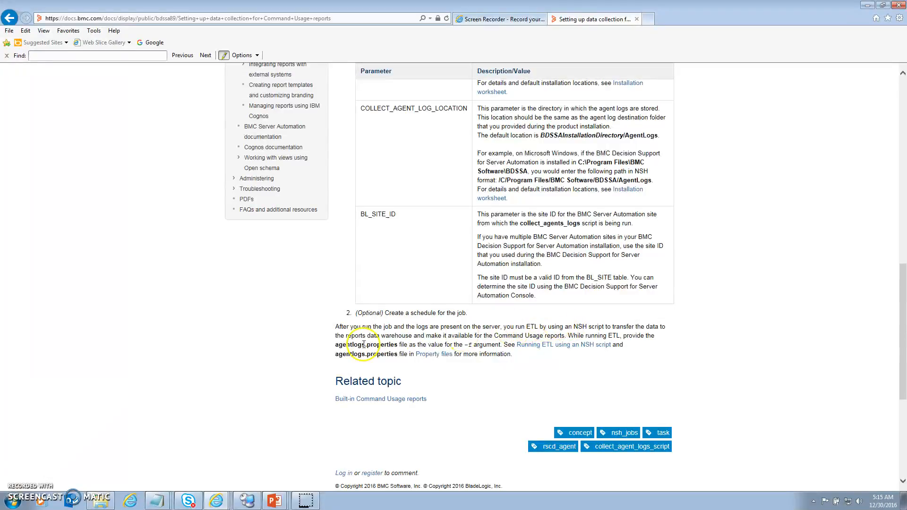
drag(336, 349, 386, 345)
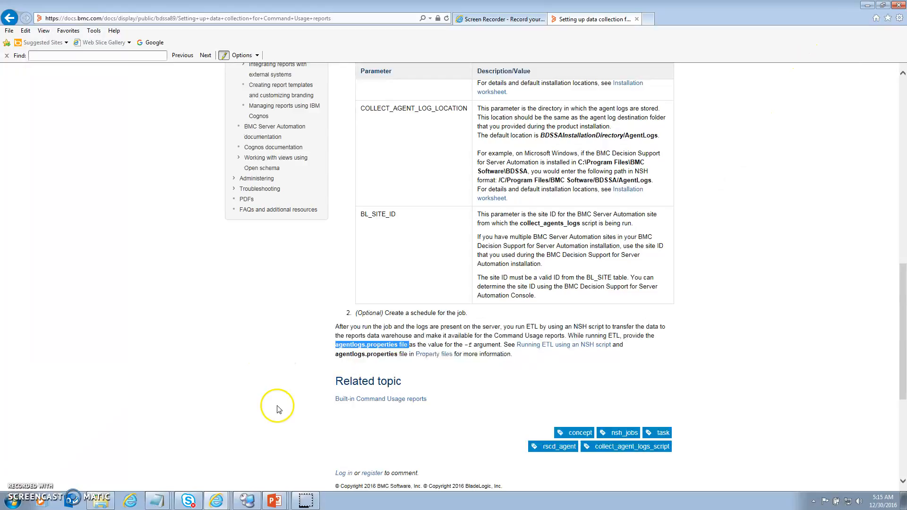
Step: Switch to Remote Desktop Connection Manager and inspect the Run ETL From OM Script and Collect Agent Logs Script in the Depot
click(248, 501)
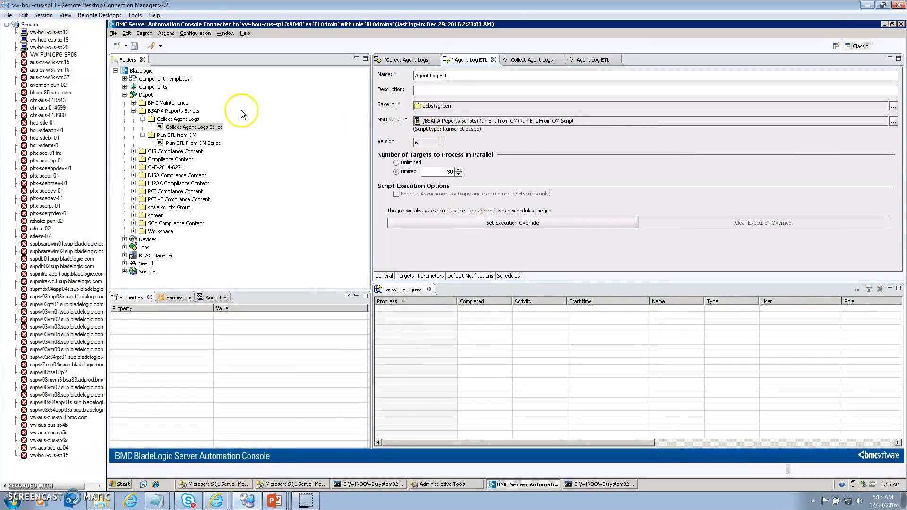
click(405, 60)
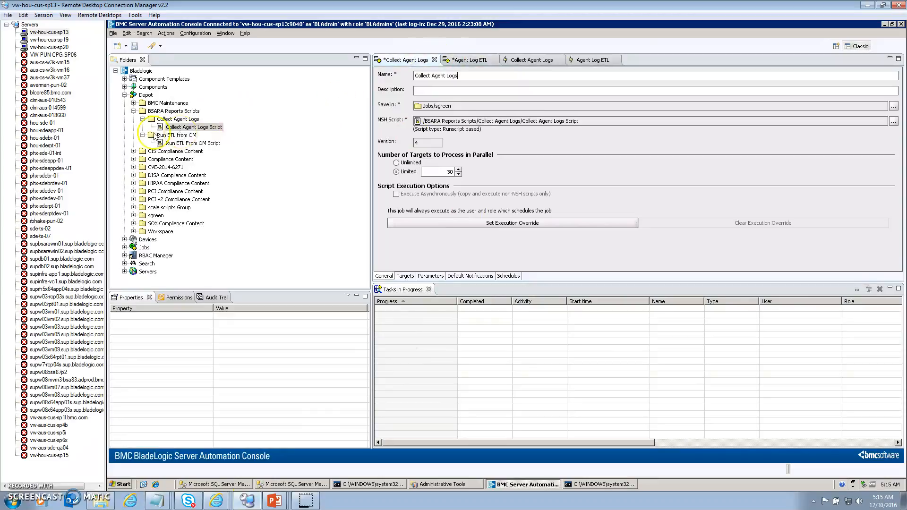
click(206, 142)
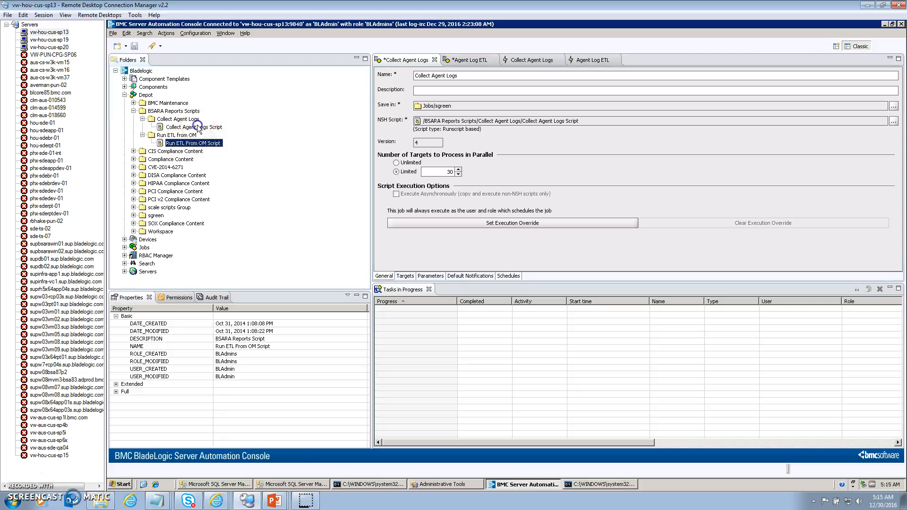
click(199, 127)
Step: Review the script parameters of the Collect Agent Logs job and the Agent Log ETL job
click(412, 61)
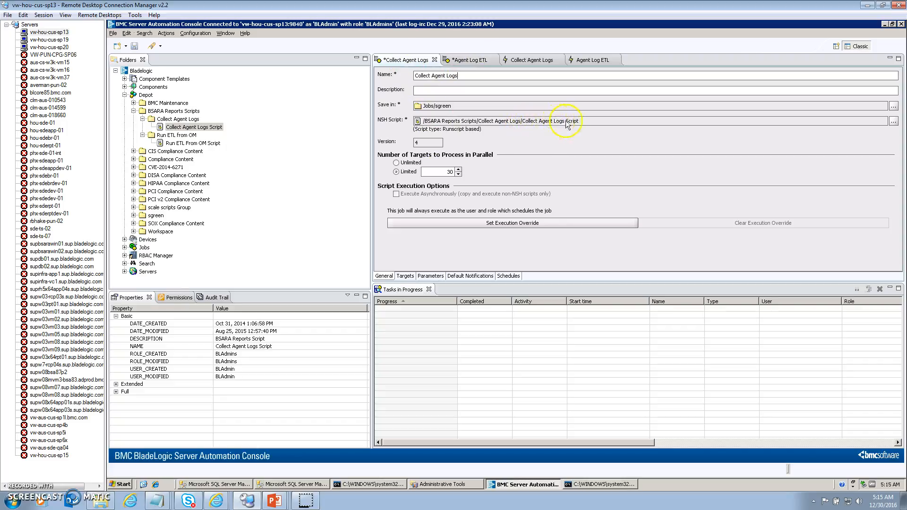
click(432, 276)
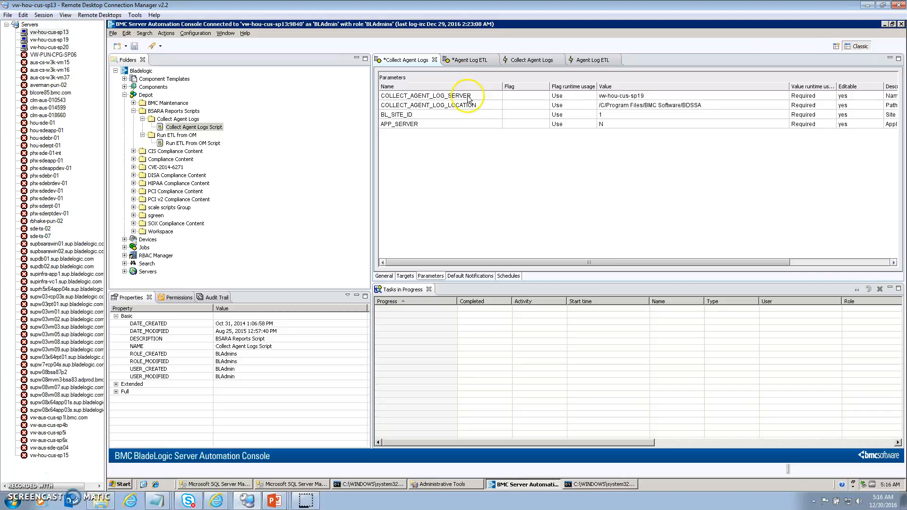
click(479, 58)
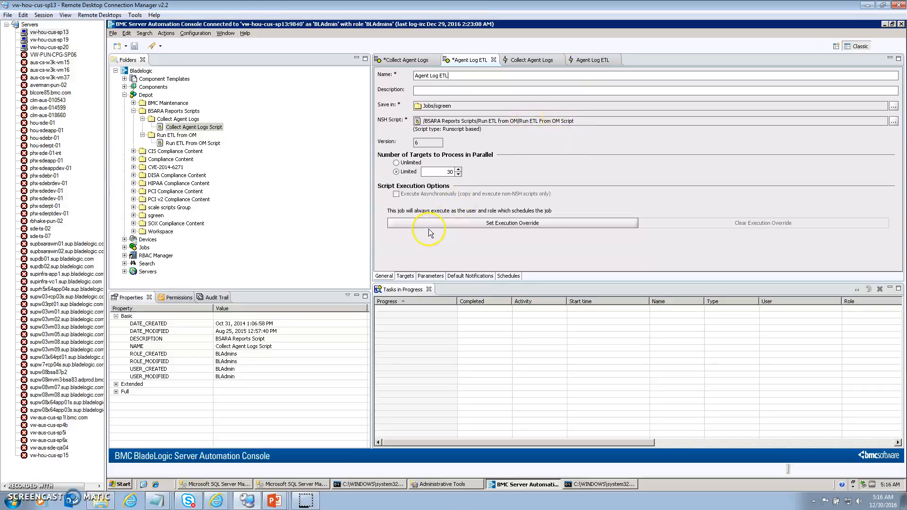
click(430, 277)
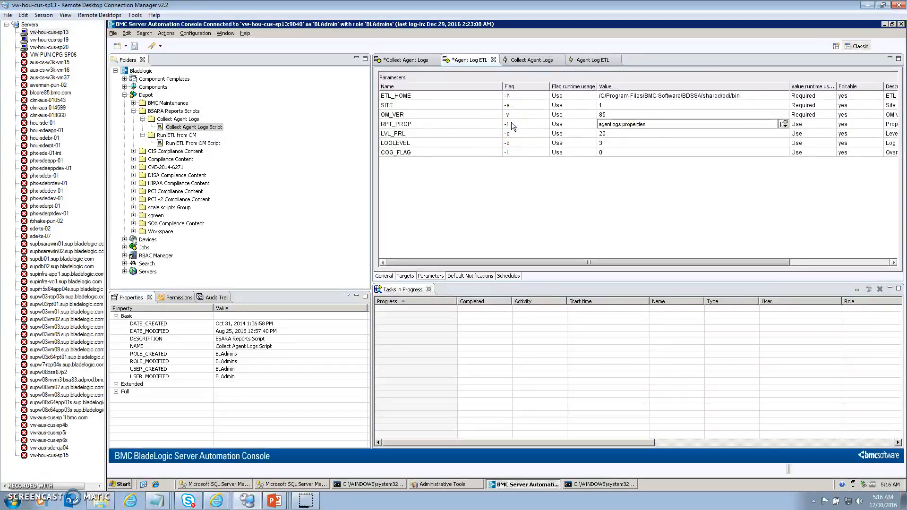
Step: Execute the Collect Agent Logs job against the server vw-hou-cus-sp20 and refresh its list of runs
click(527, 60)
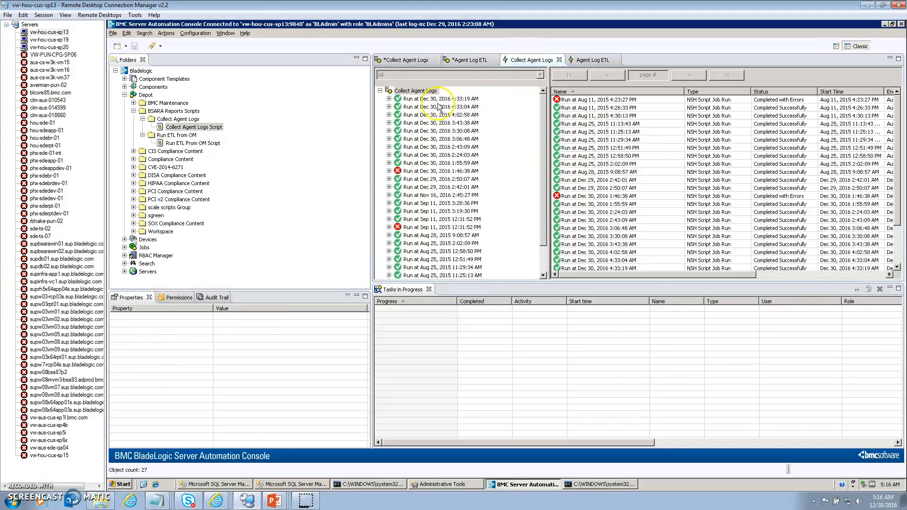
right_click(415, 91)
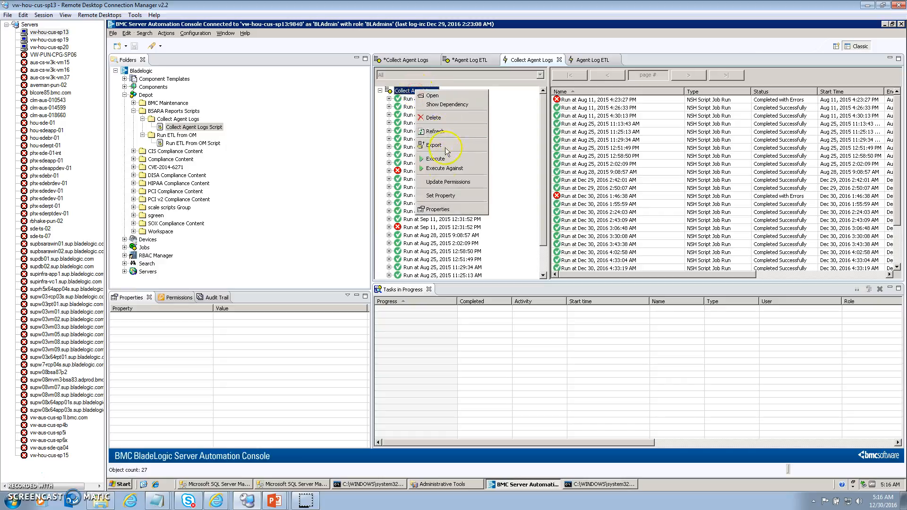
click(444, 170)
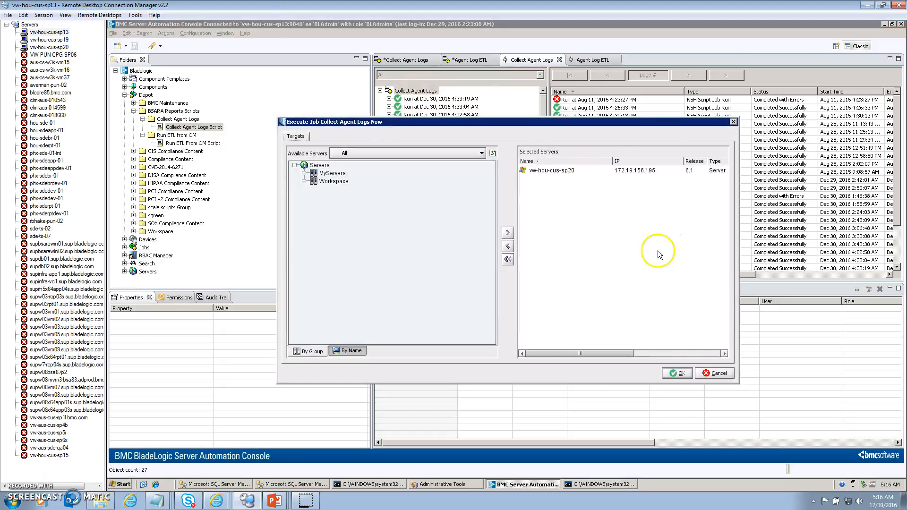
click(680, 373)
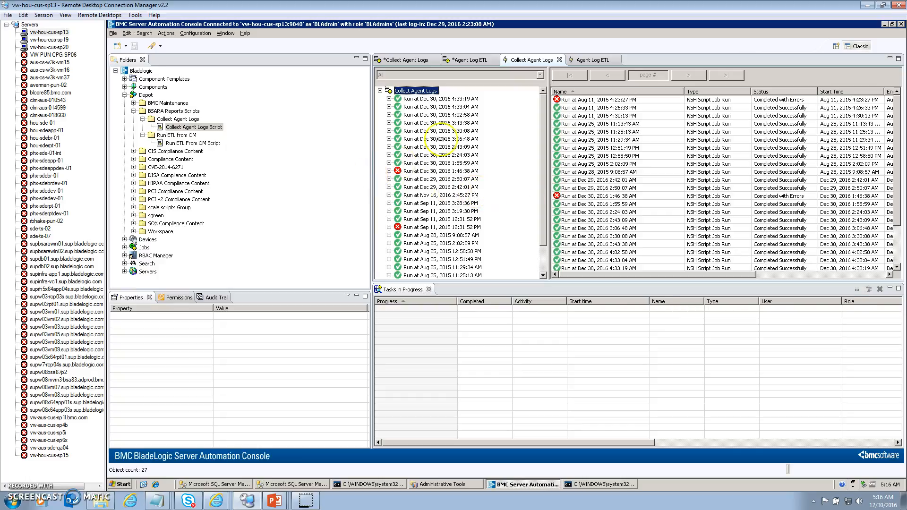
right_click(422, 92)
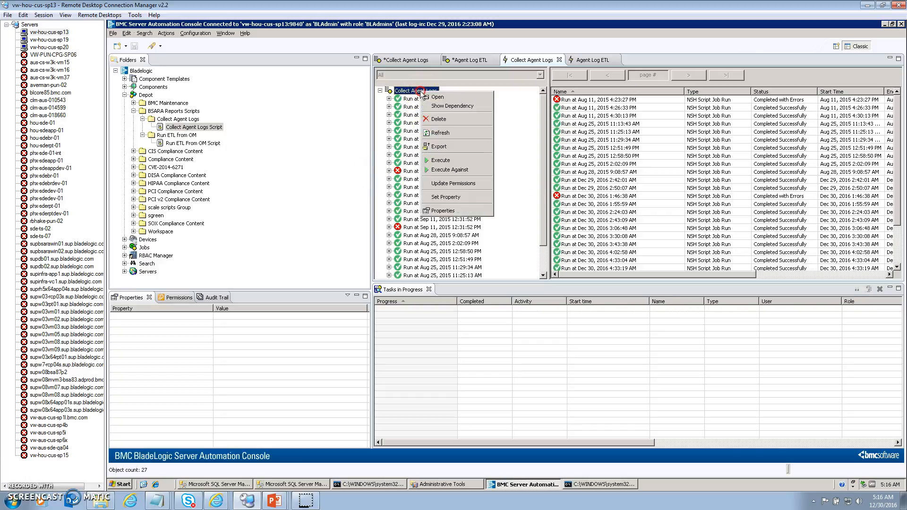
click(440, 132)
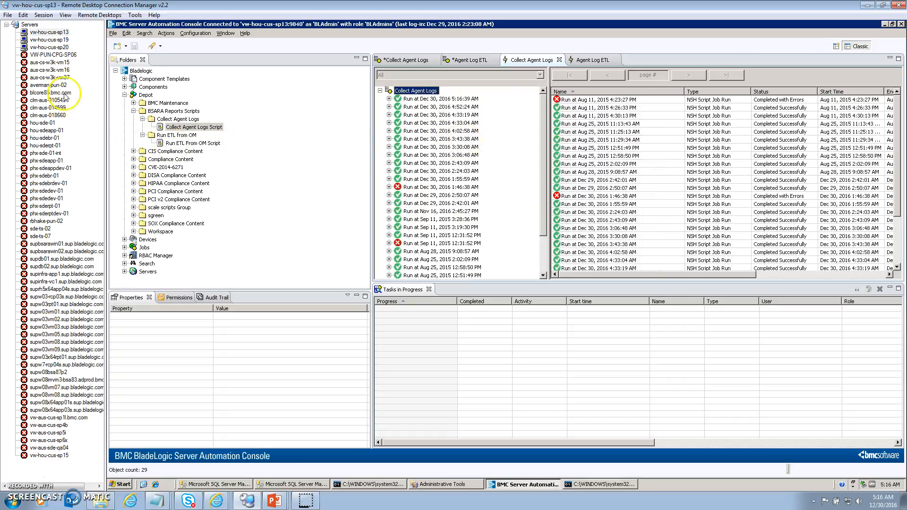
Step: On vw-hou-cus-sp19, view the collected vw-hou-cus-sp20 agent log file in Notepad++ and close it
click(53, 40)
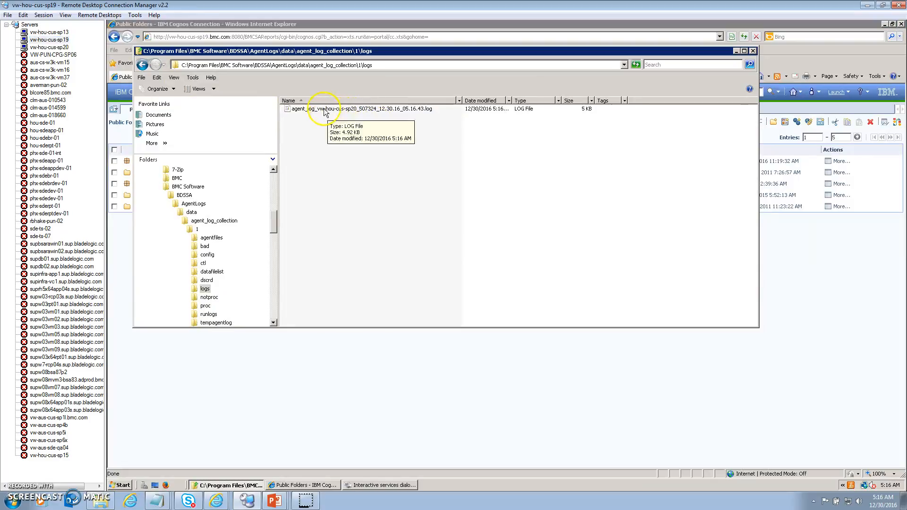
click(354, 109)
right_click(353, 109)
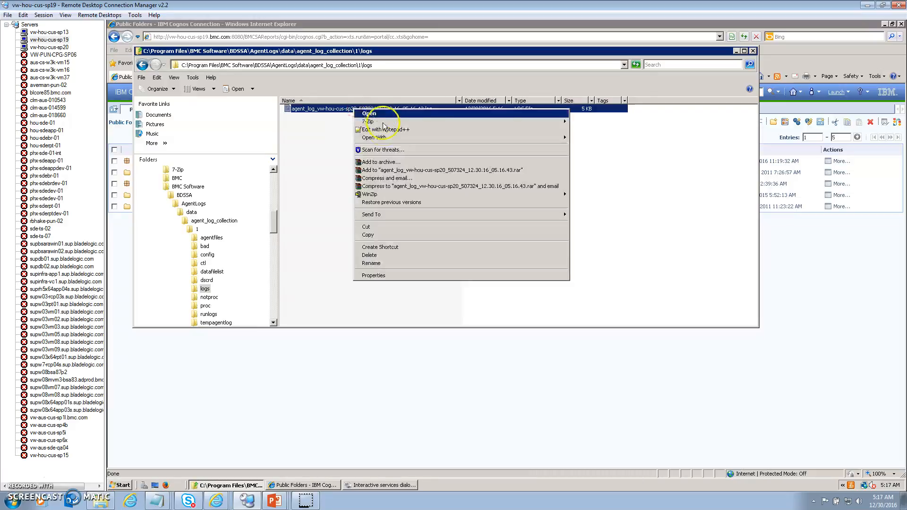
click(424, 134)
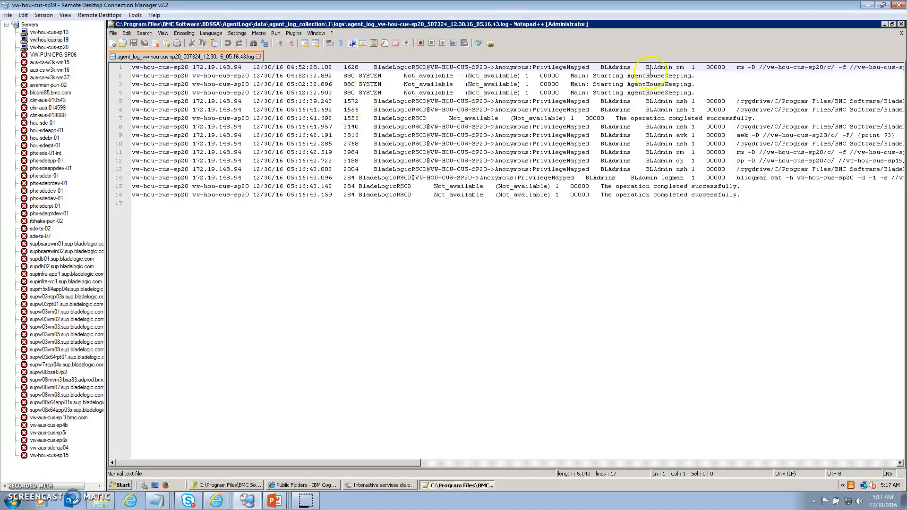
click(900, 25)
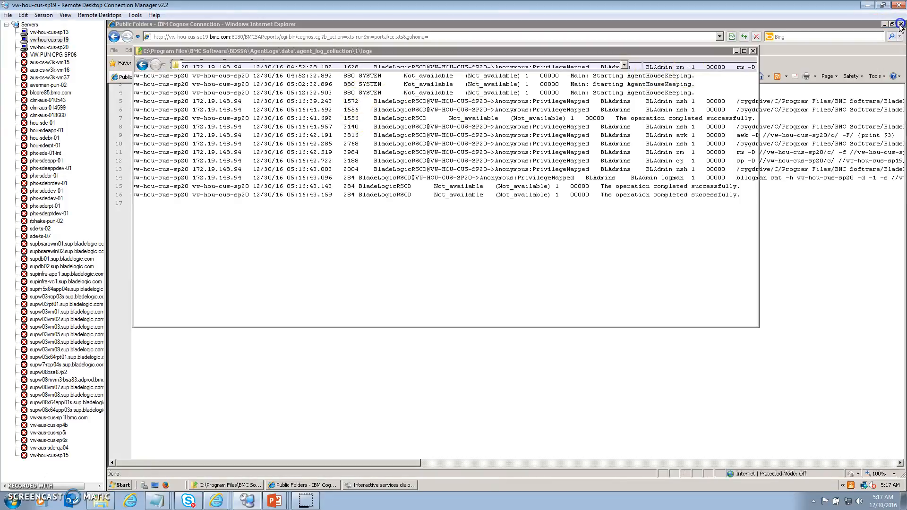
Step: Switch to the vw-hou-cus-sp13 session and execute the Agent Log ETL job
click(50, 31)
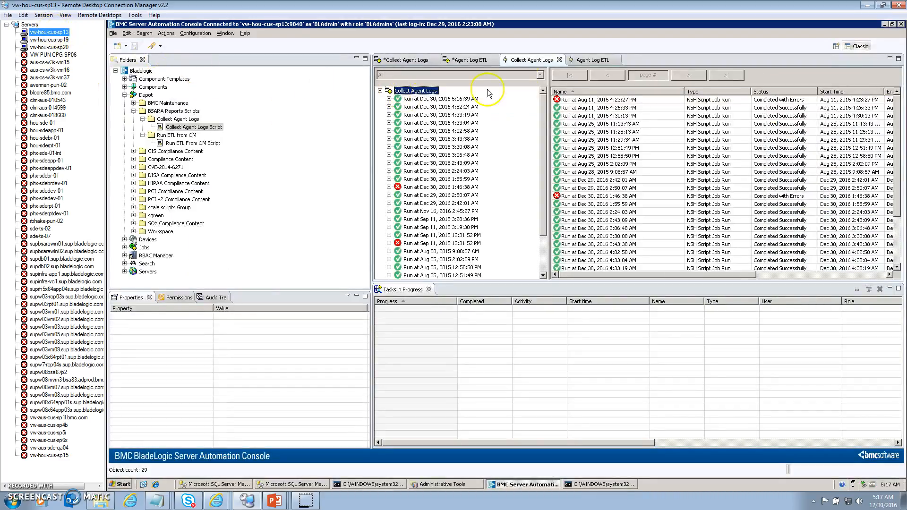
click(593, 60)
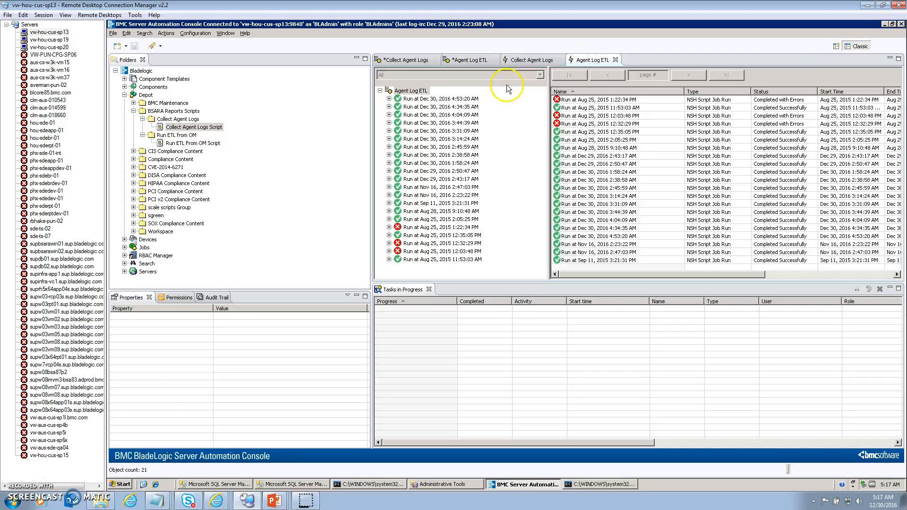
click(411, 91)
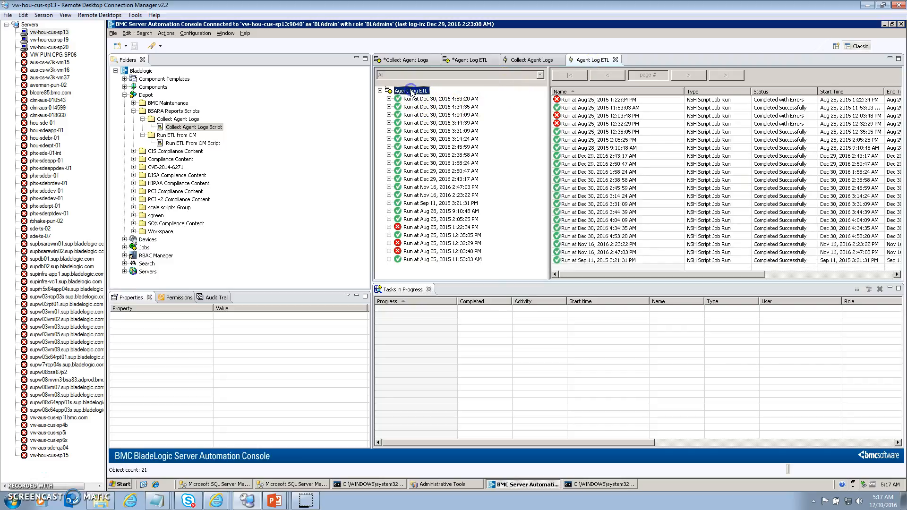
right_click(411, 92)
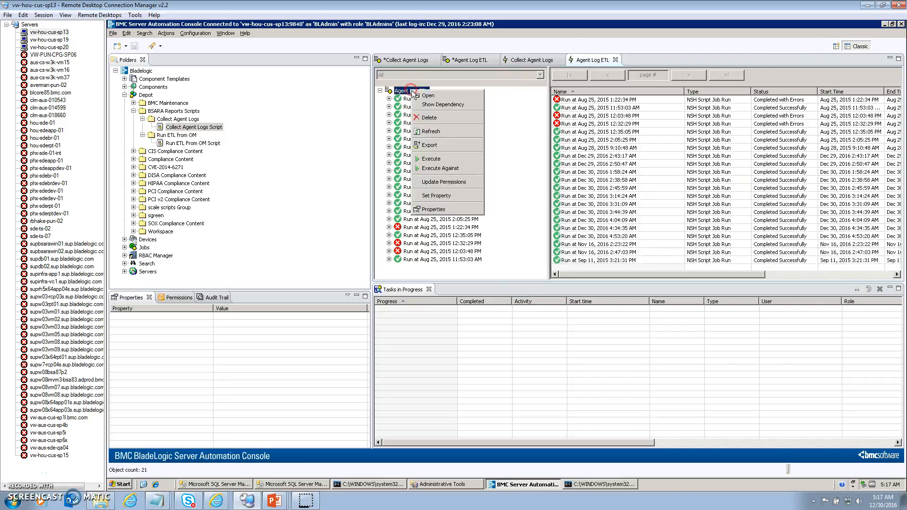
click(431, 159)
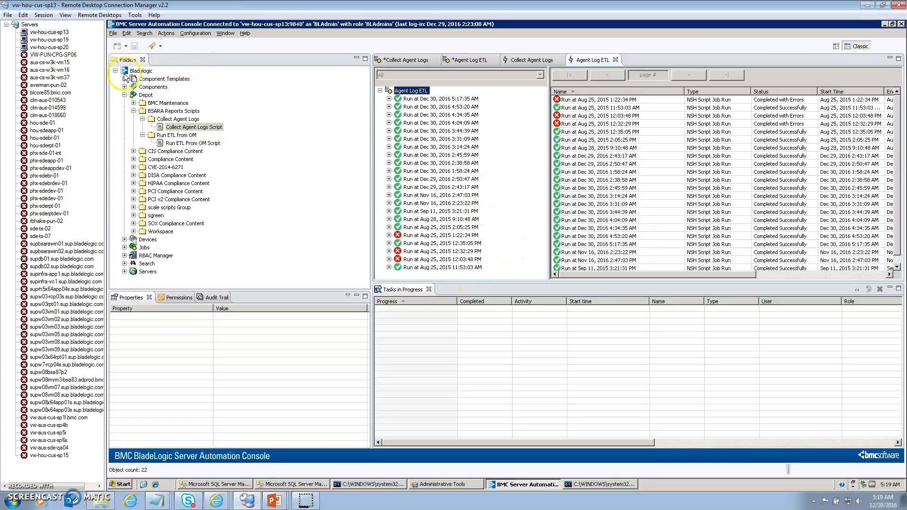
Step: On vw-hou-cus-sp19, check and minimize the agent logs folder, and open the Command Usage Summary report from BladeLogic's Command Usage folder
click(49, 39)
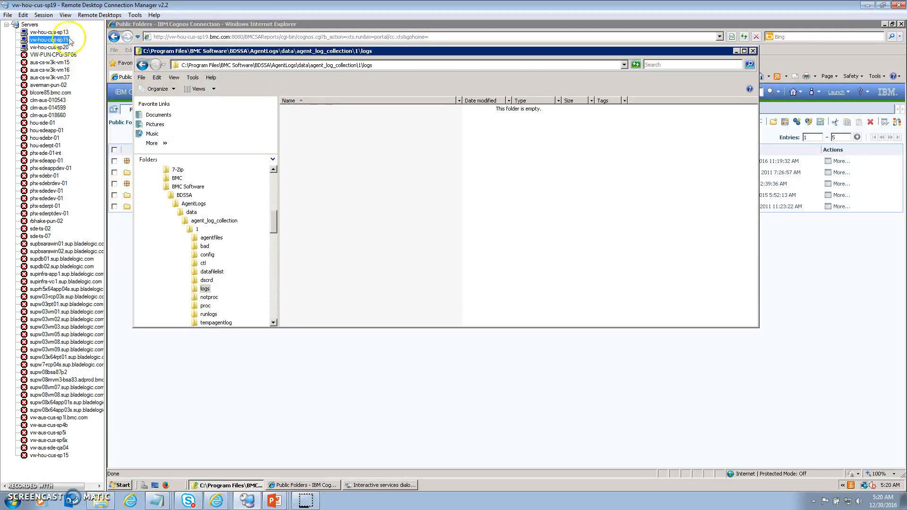
click(736, 51)
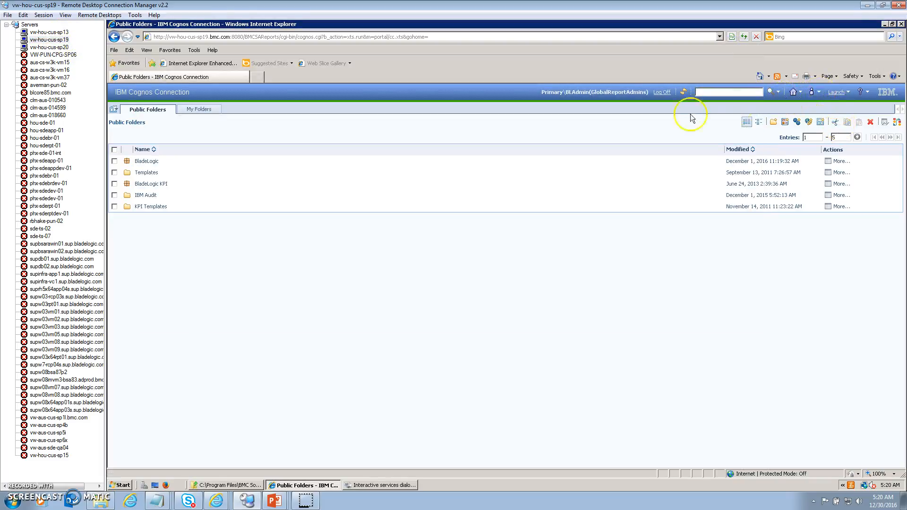
click(145, 161)
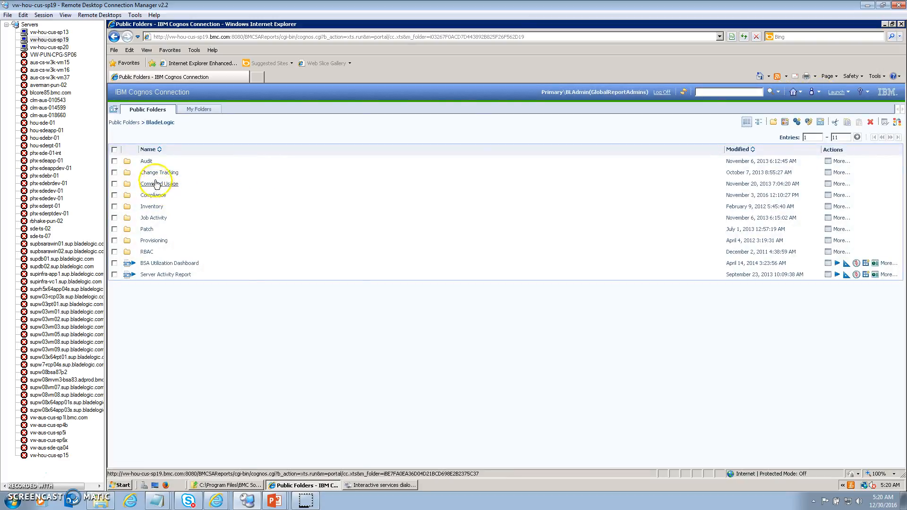
click(156, 183)
click(168, 162)
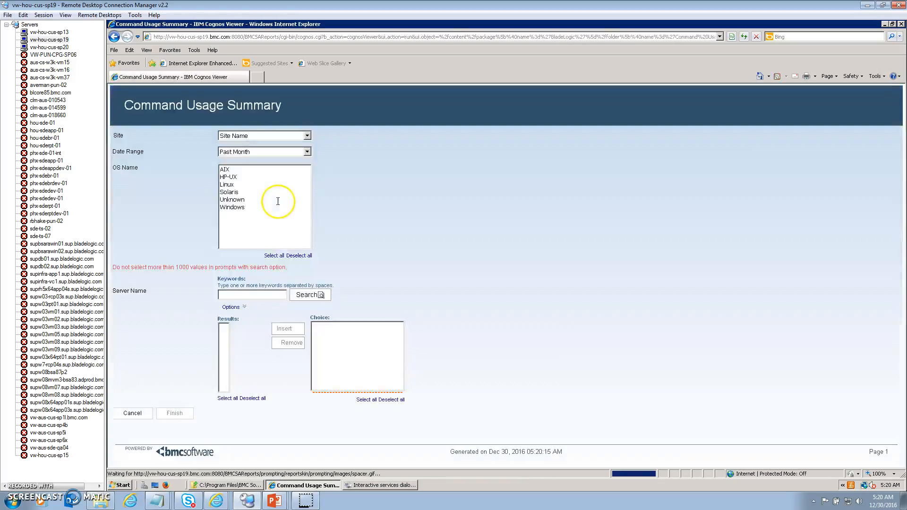
Step: Run the Command Usage Summary report for the Windows OS and the server vw-hou-cus-sp20
click(233, 207)
click(227, 295)
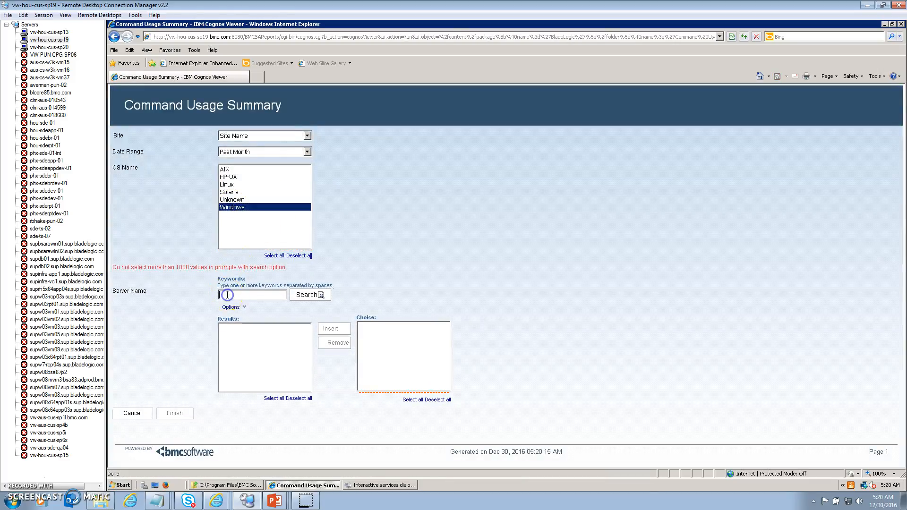
text(vw-hou-cus-sp20)
click(305, 295)
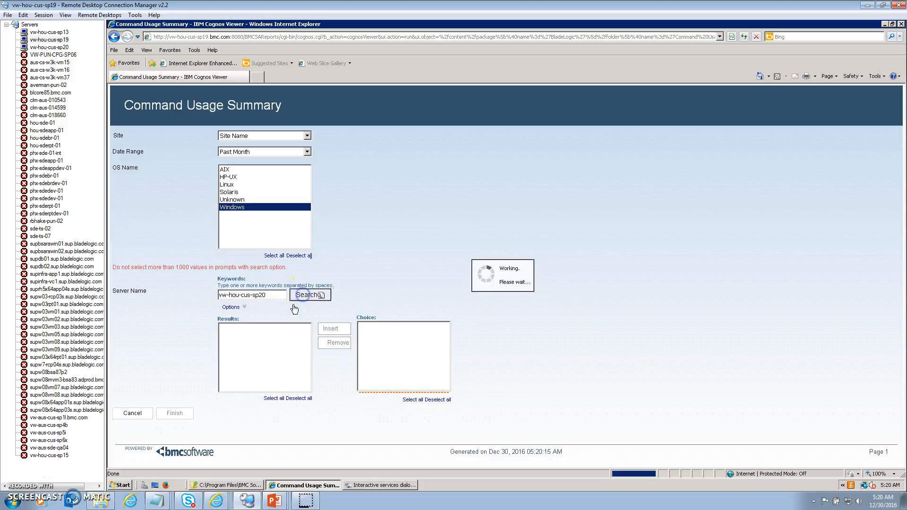
click(242, 328)
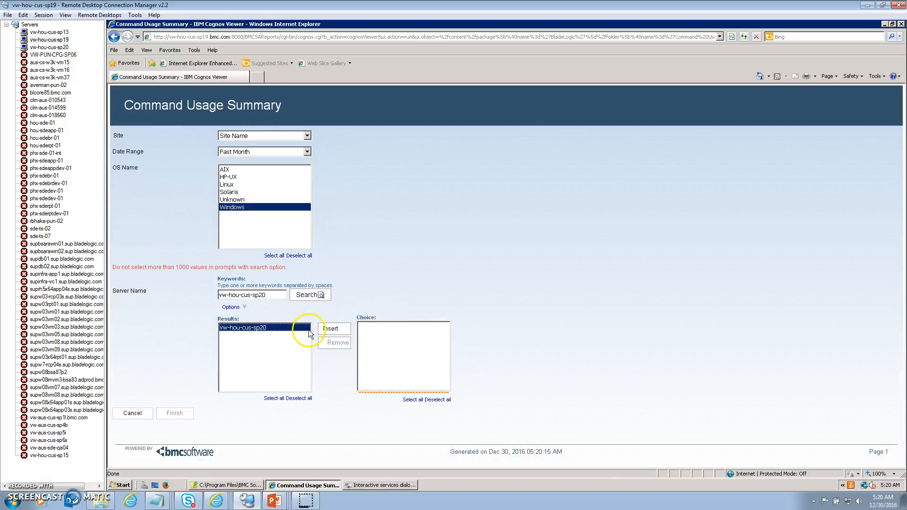
click(330, 329)
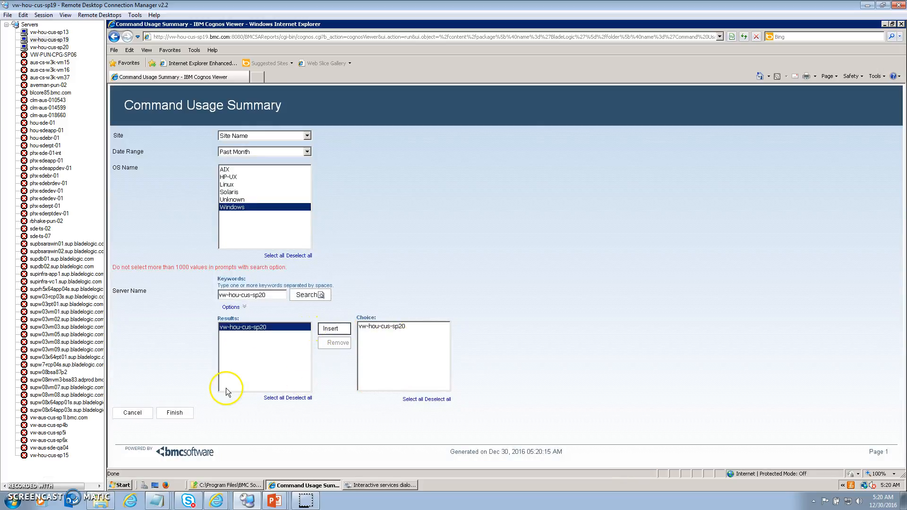
click(179, 413)
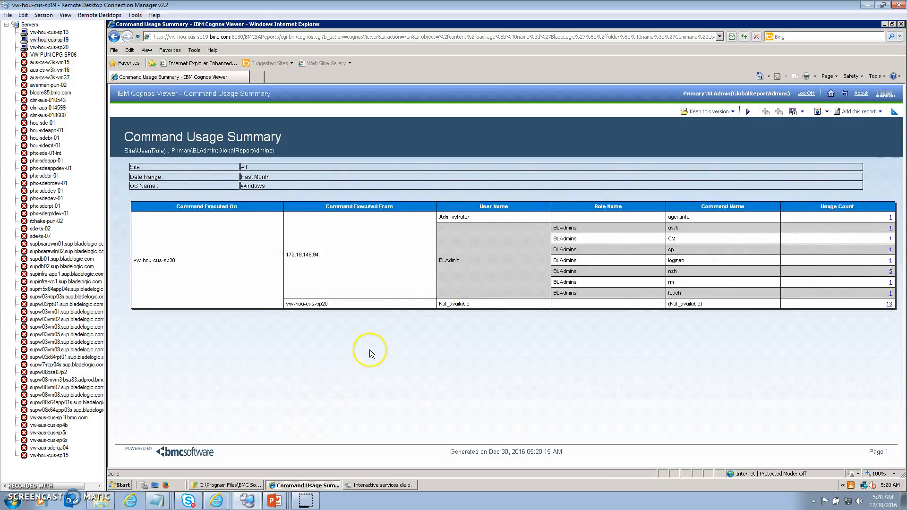
Step: Return to the Cognos public folders and open the Command Log Detail report from BladeLogic's Command Usage folder
click(830, 93)
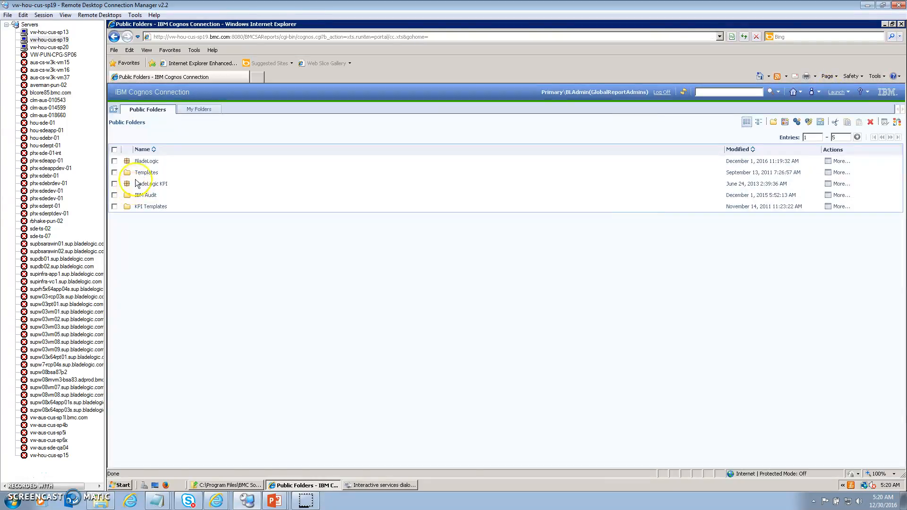
click(146, 162)
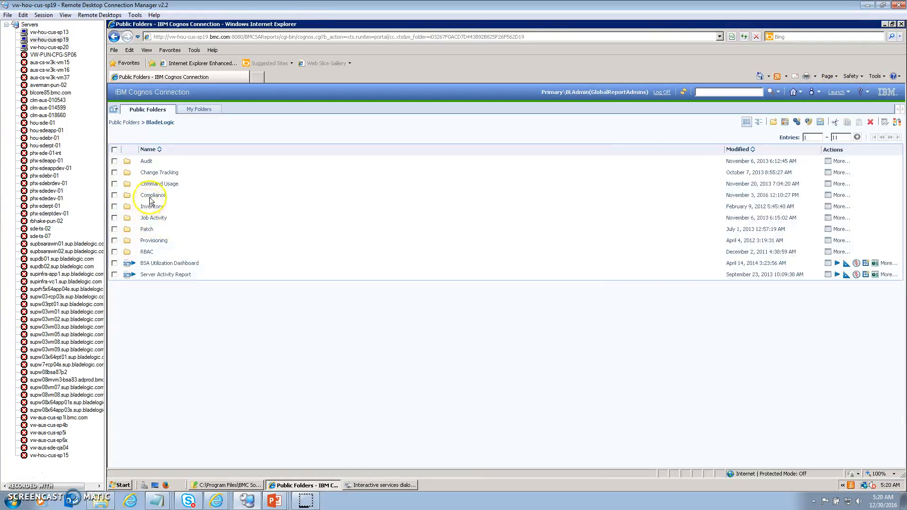
click(155, 184)
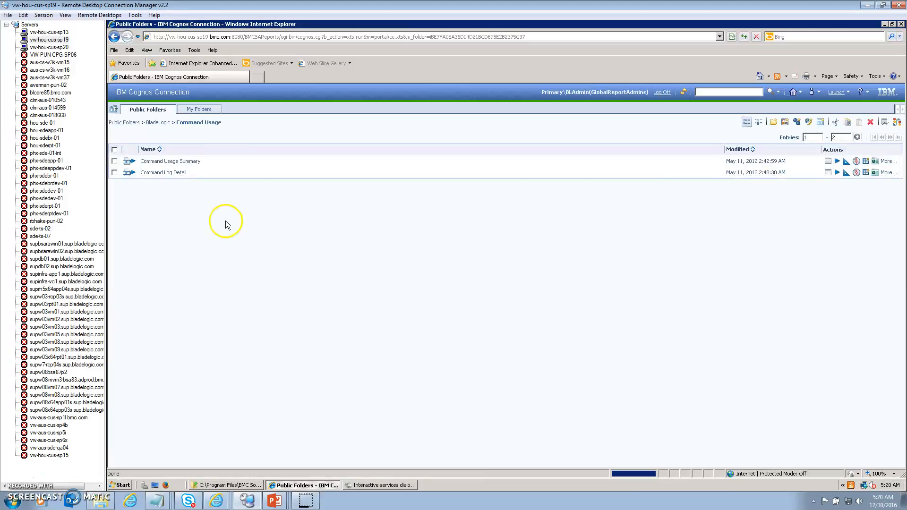
click(160, 173)
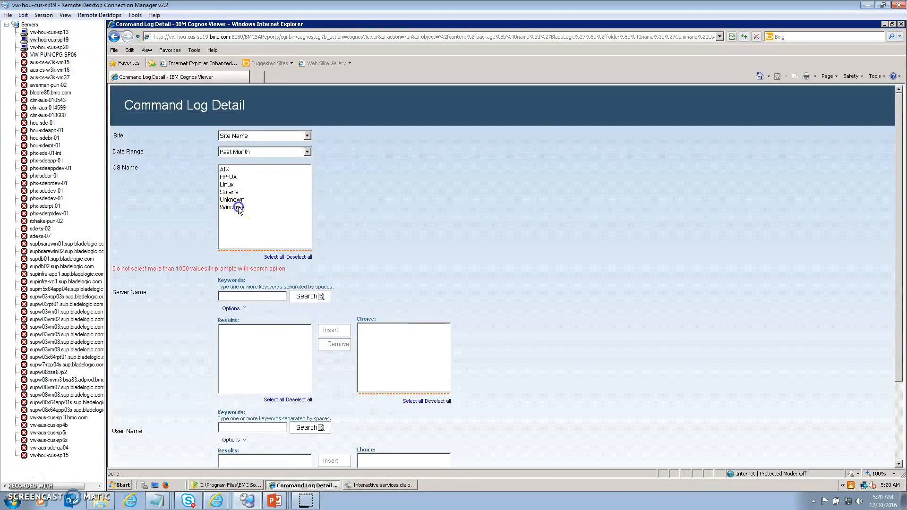
Step: Run the Command Log Detail report for the Windows OS and the server vw-hou-cus-sp20
click(238, 207)
click(233, 296)
text(vw-hou-cus-sp20)
click(307, 297)
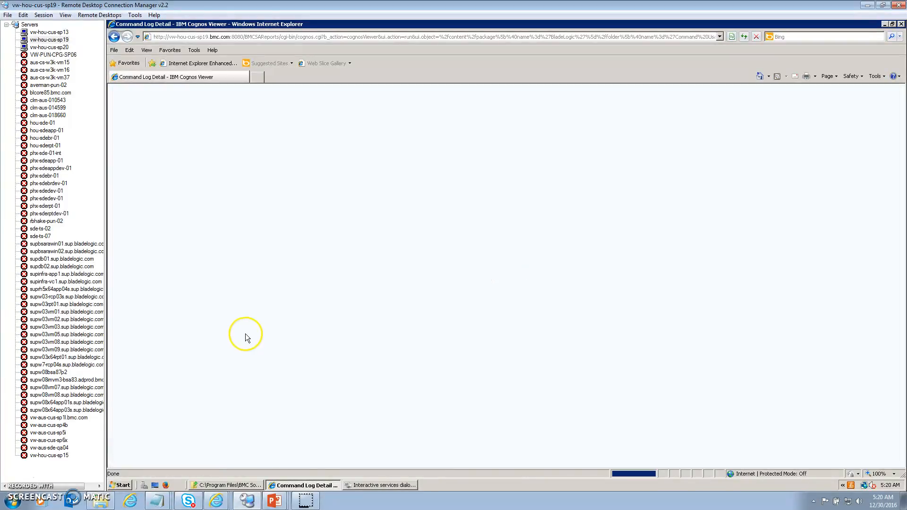
click(241, 327)
click(331, 329)
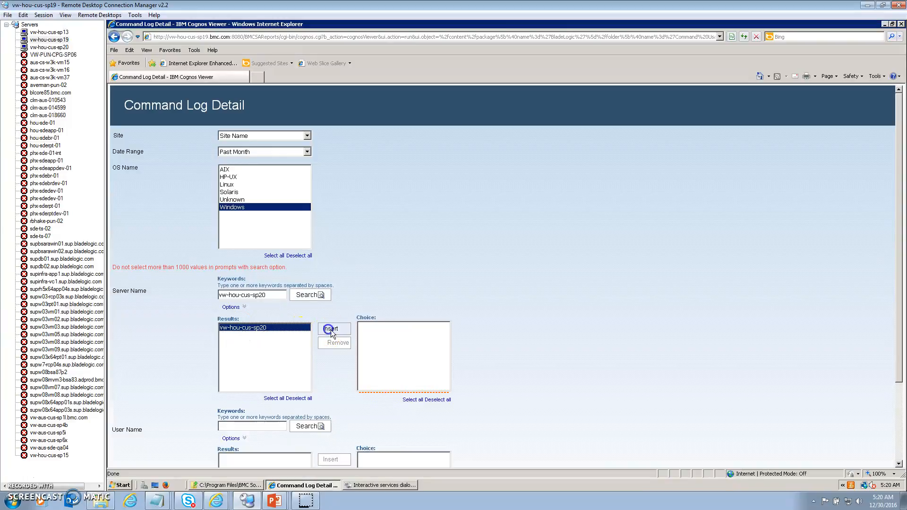
scroll(182, 436, down, 3)
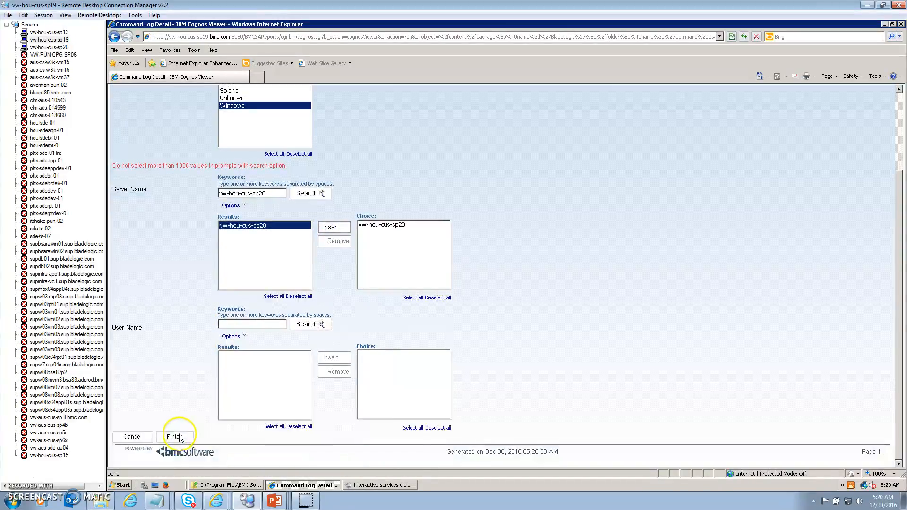
click(179, 437)
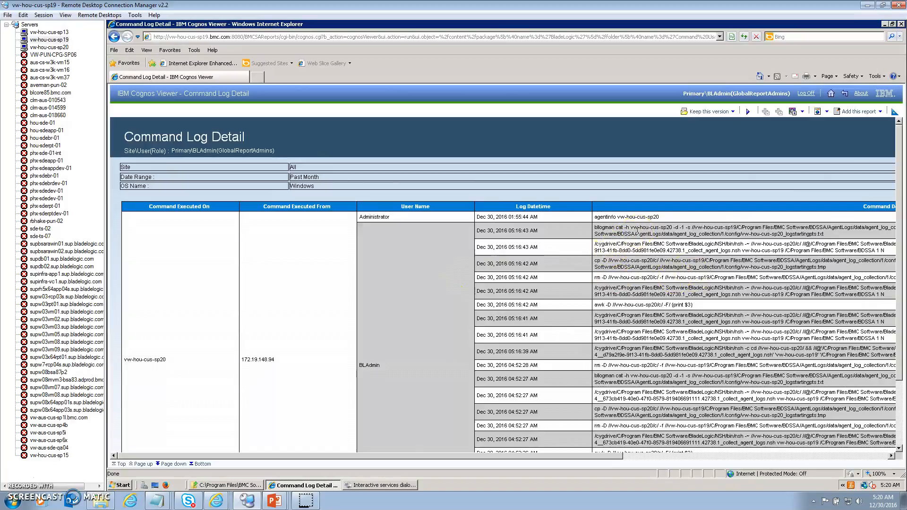
drag(165, 360, 141, 360)
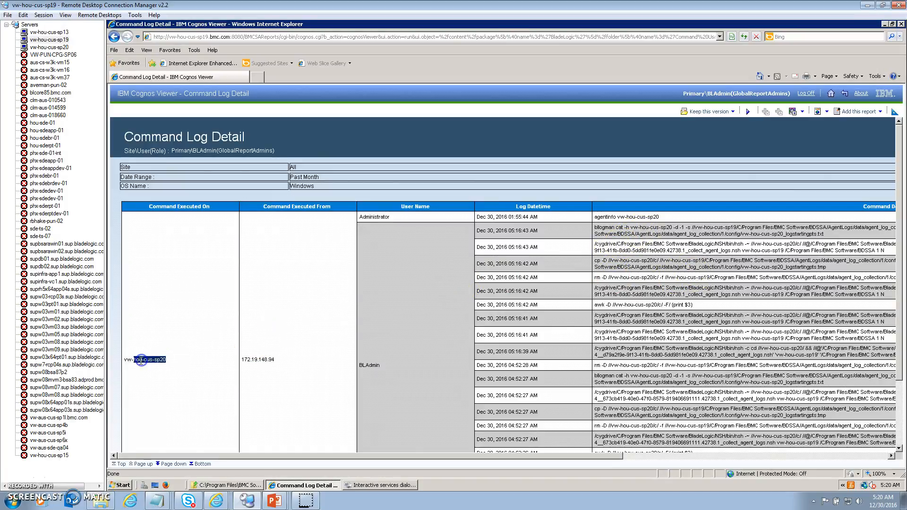
click(191, 347)
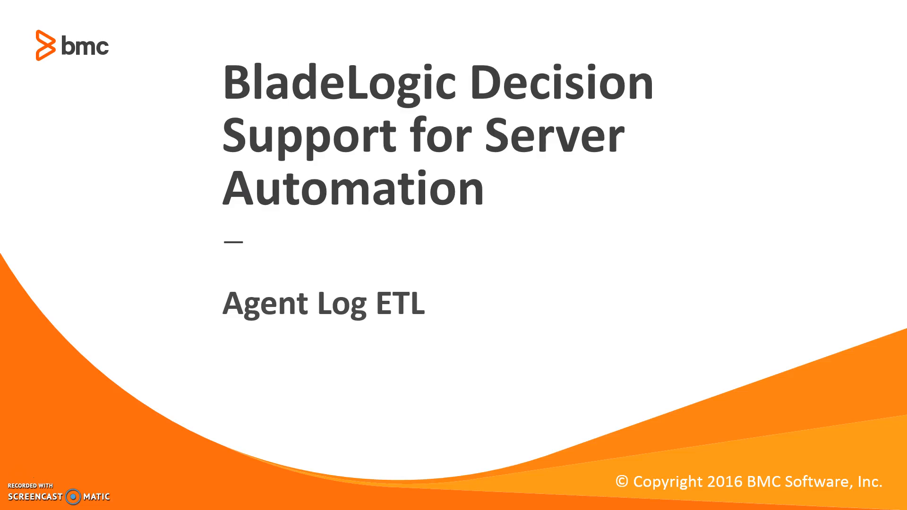
click(576, 345)
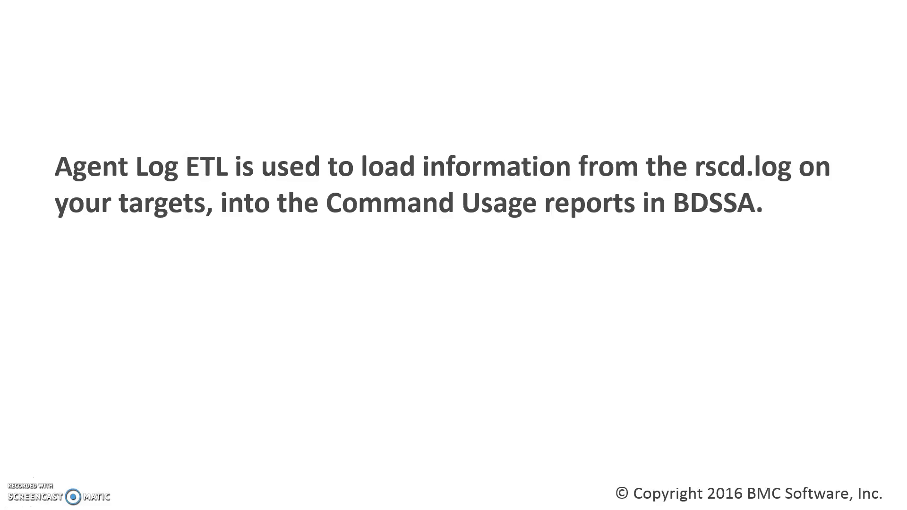
click(413, 278)
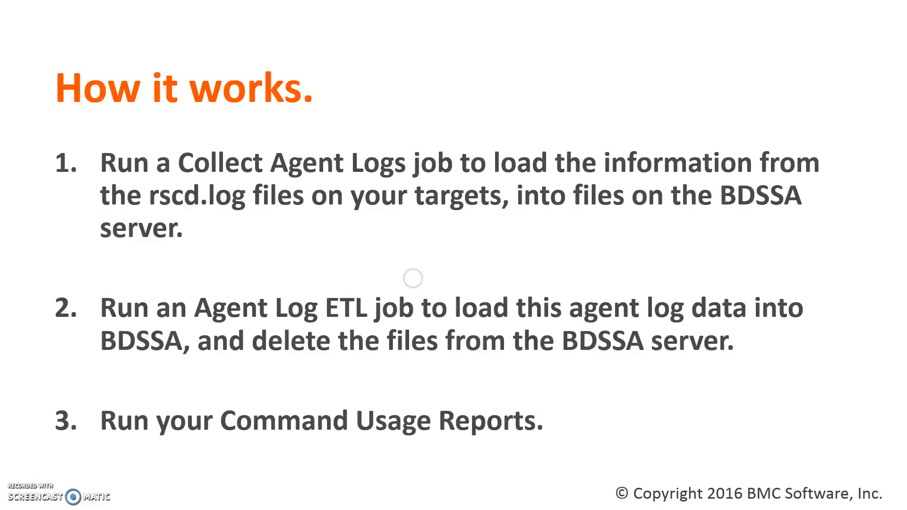